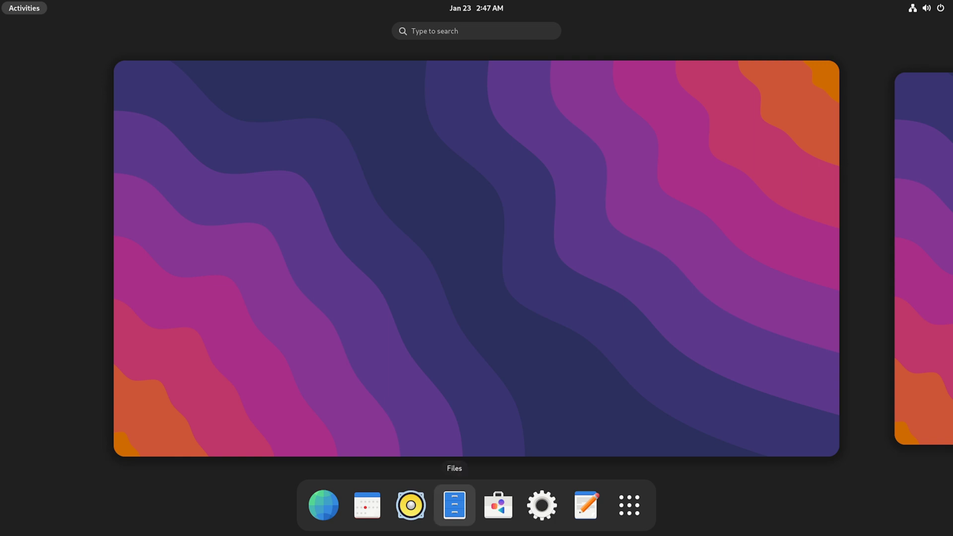
# - Open the Files file manager and move its window to the upper middle of the desktop
pyautogui.click(455, 506)
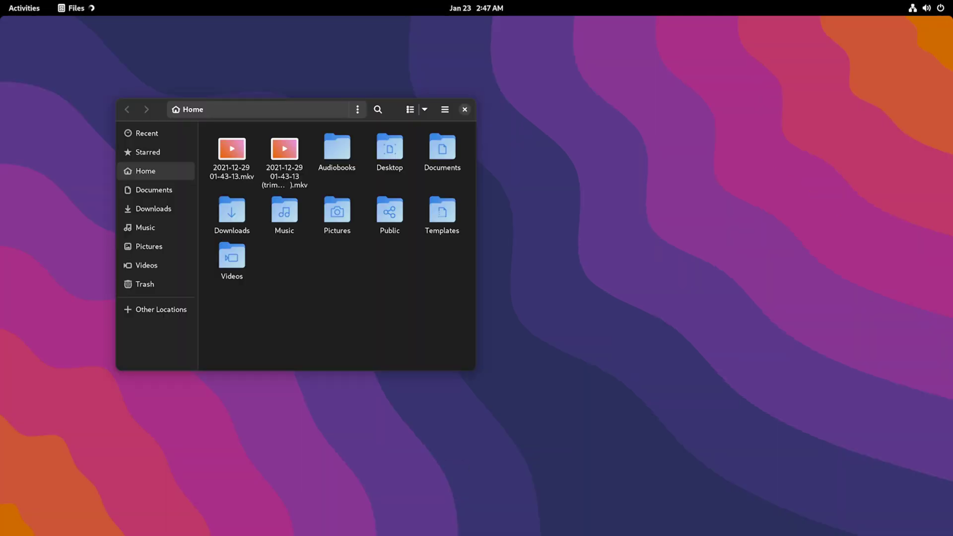
pyautogui.moveTo(395, 110); pyautogui.dragTo(444, 99)
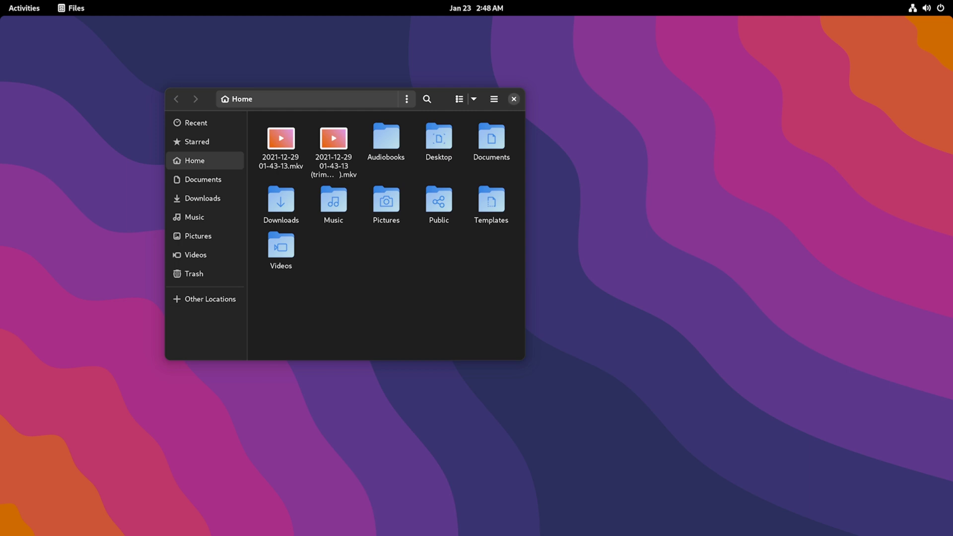
pyautogui.moveTo(441, 99); pyautogui.dragTo(562, 79)
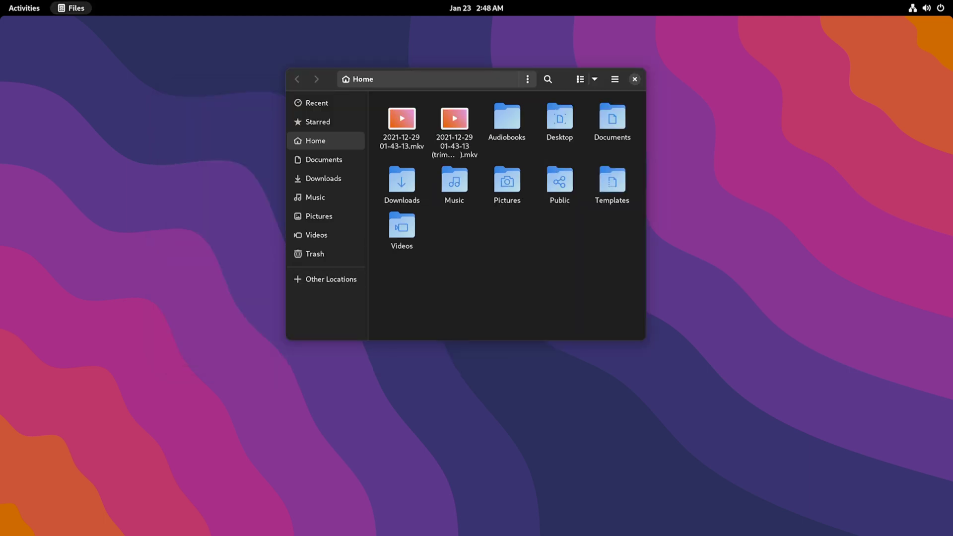
# - Open the Appearance settings and move the Settings window to the middle of the desktop
pyautogui.click(24, 8)
pyautogui.click(542, 505)
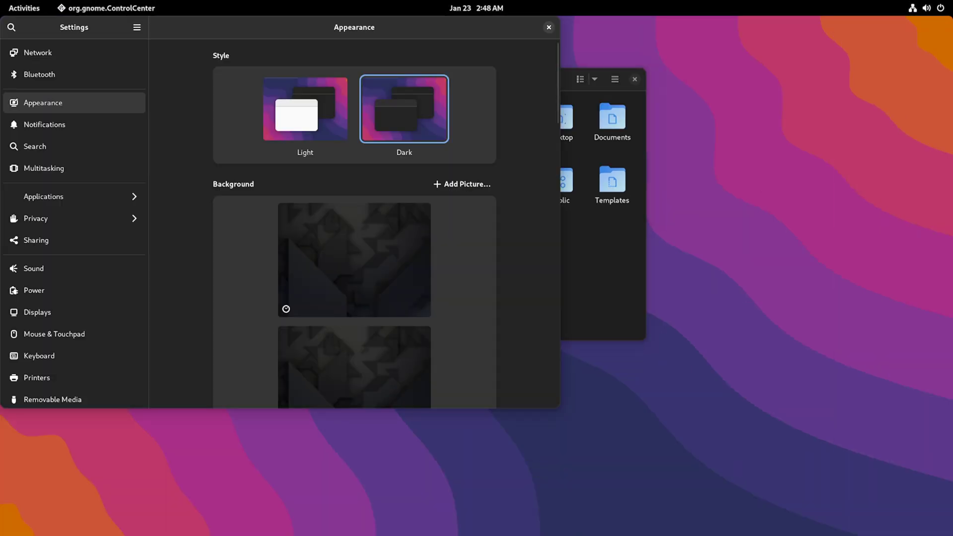
pyautogui.moveTo(354, 27); pyautogui.dragTo(584, 49)
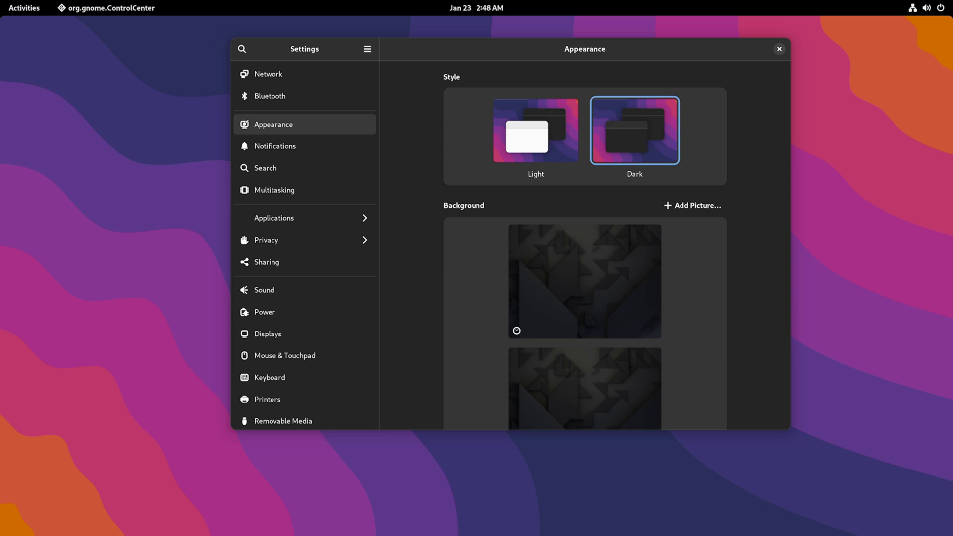
# - Preview the Light desktop style with the Settings and Files windows arranged side by side, and restore the Dark style
pyautogui.click(536, 131)
pyautogui.moveTo(585, 48); pyautogui.dragTo(127, 93)
pyautogui.moveTo(564, 79); pyautogui.dragTo(723, 73)
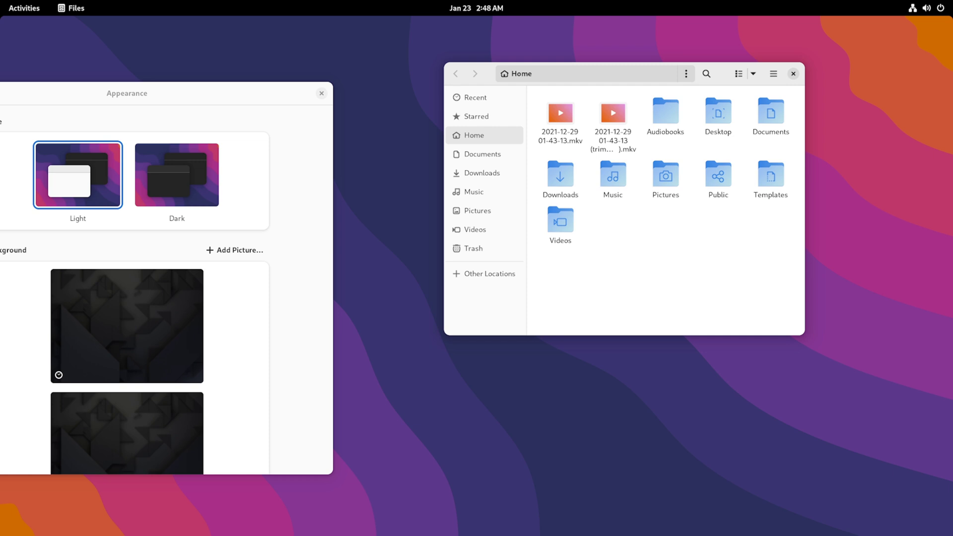
pyautogui.moveTo(127, 93); pyautogui.dragTo(239, 73)
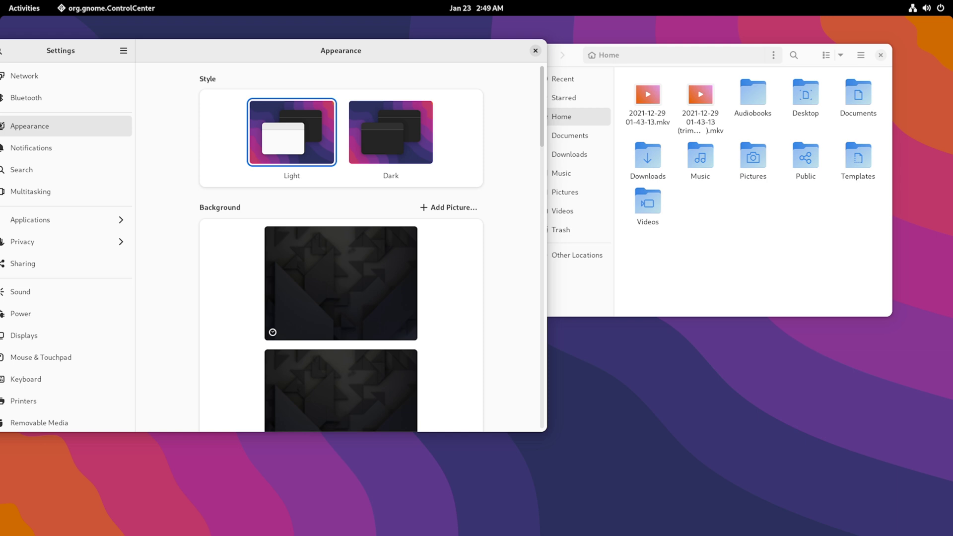
pyautogui.click(390, 132)
# - Open Text Editor and set its own style to light
pyautogui.press('super')
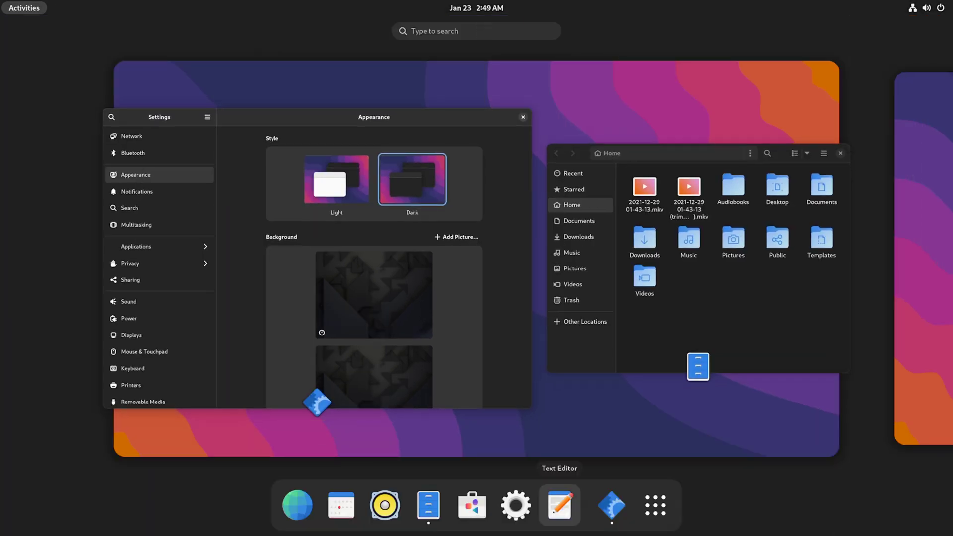
pyautogui.click(561, 505)
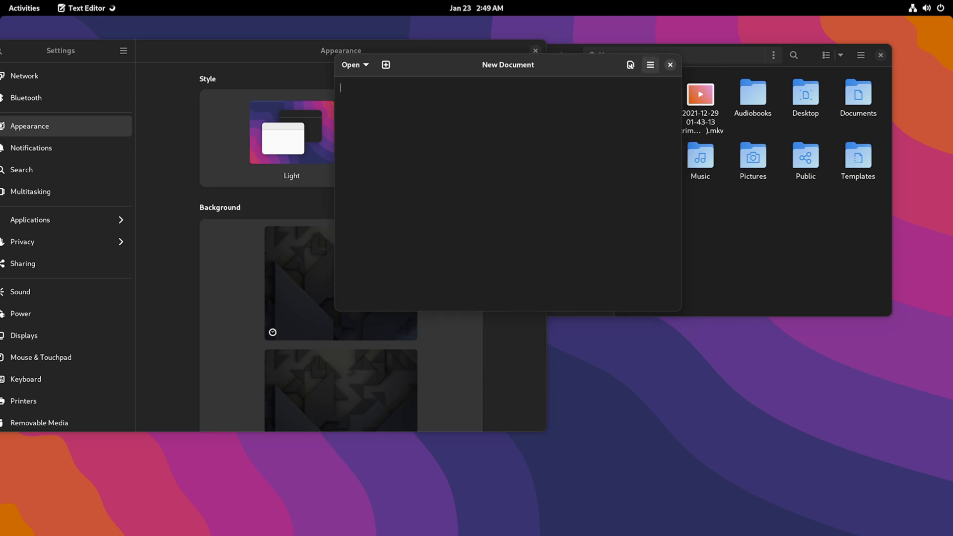
pyautogui.click(651, 65)
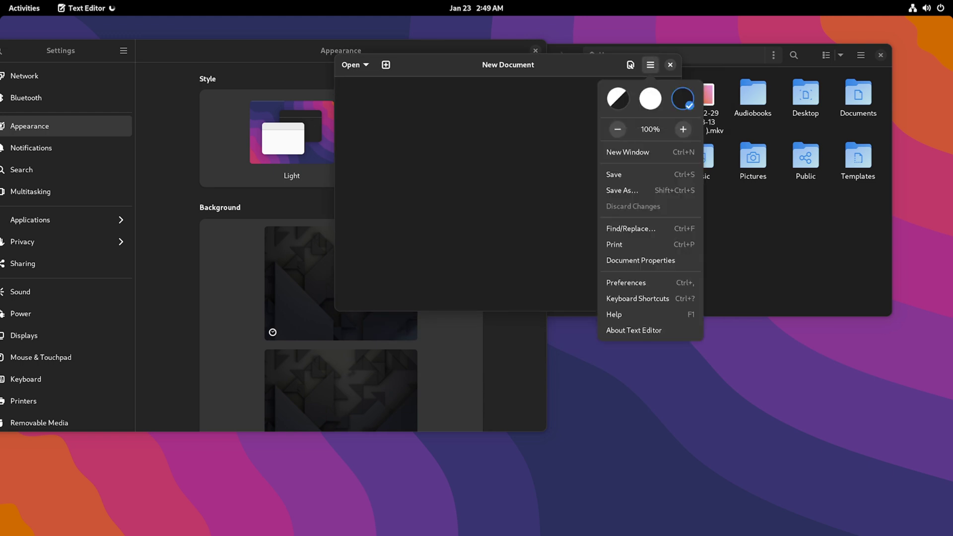
pyautogui.click(650, 98)
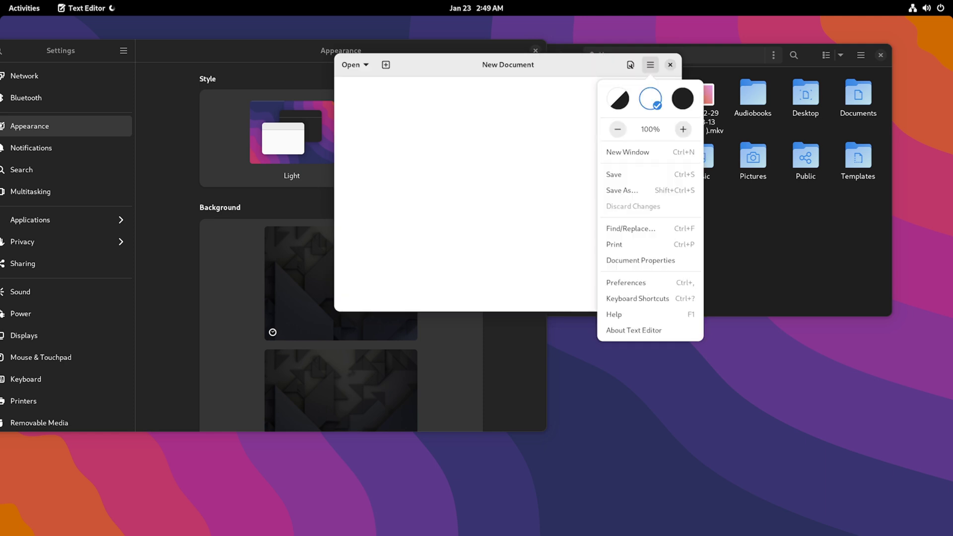
# - Try several light color schemes in Text Editor's preferences, settle on the first scheme, and close the preferences
pyautogui.click(626, 282)
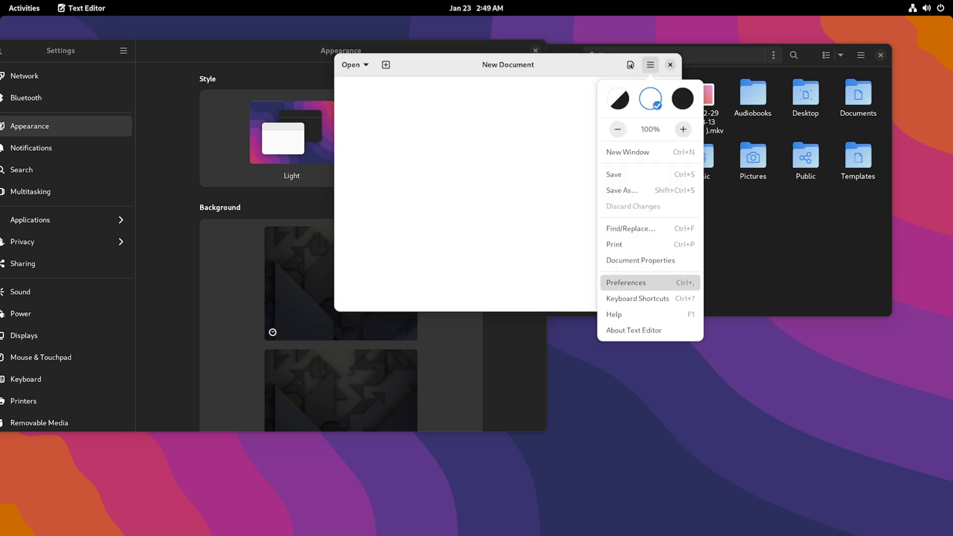
pyautogui.click(475, 164)
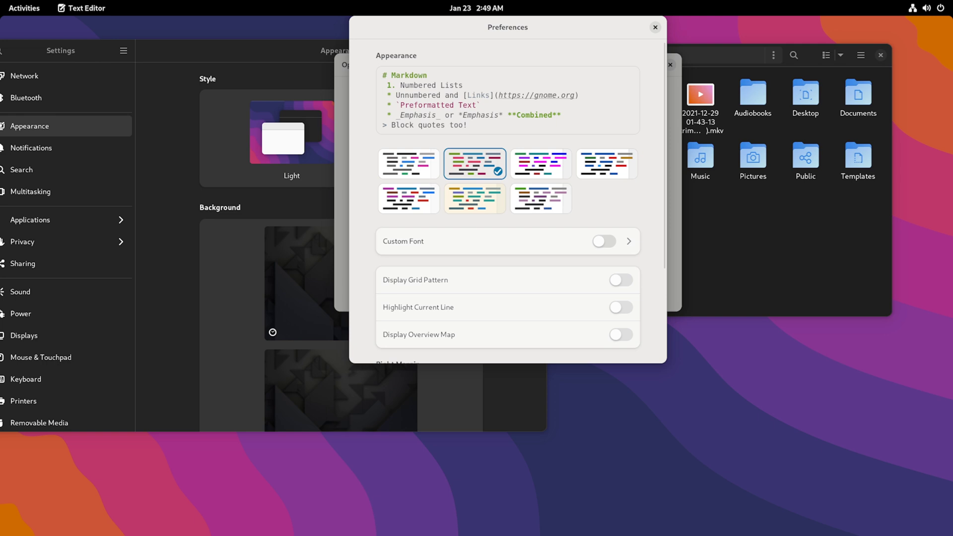
pyautogui.click(541, 164)
pyautogui.click(541, 199)
pyautogui.click(474, 199)
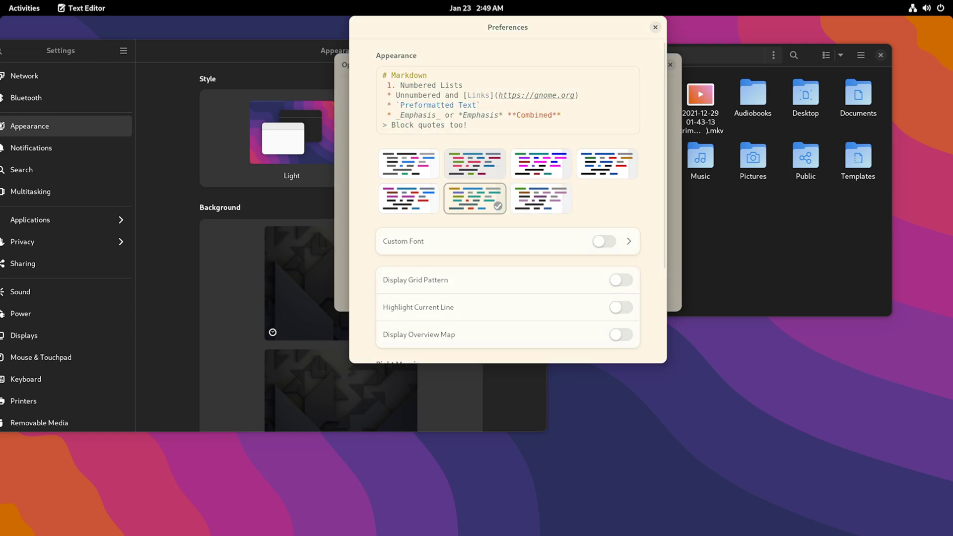
pyautogui.click(409, 199)
pyautogui.click(474, 198)
pyautogui.click(540, 199)
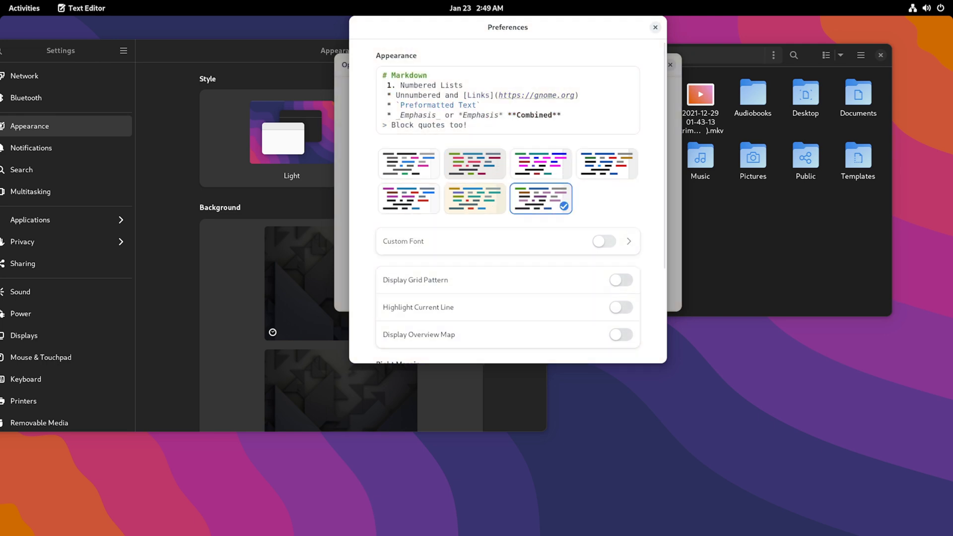
pyautogui.click(475, 198)
pyautogui.click(408, 164)
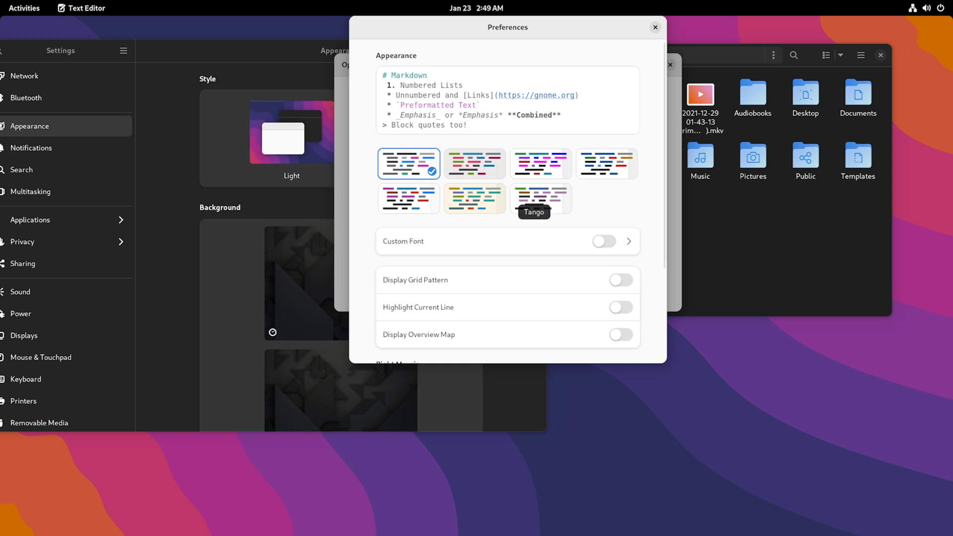
pyautogui.press('Escape')
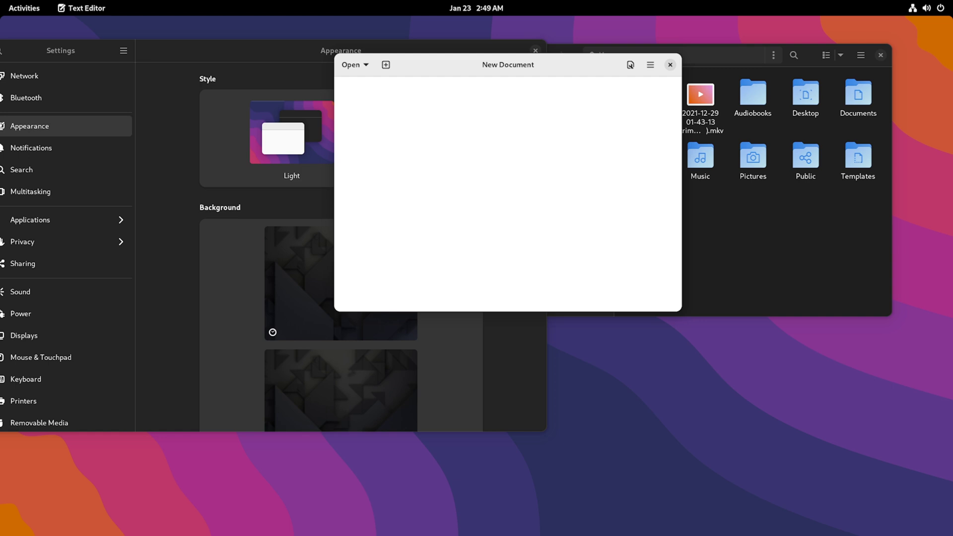
# - Set Text Editor's style to dark and try several dark color schemes, ending on the first one
pyautogui.press('F10')
pyautogui.click(682, 99)
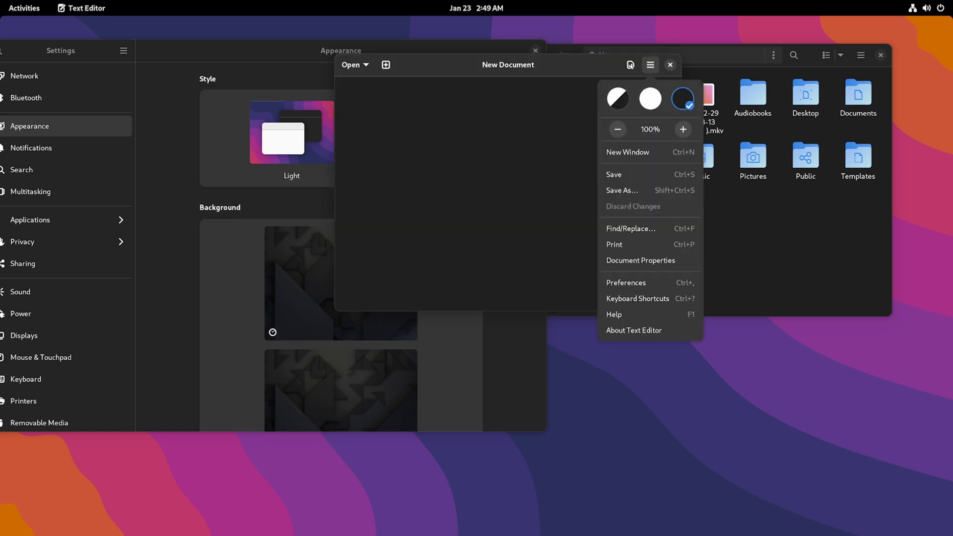
pyautogui.click(650, 283)
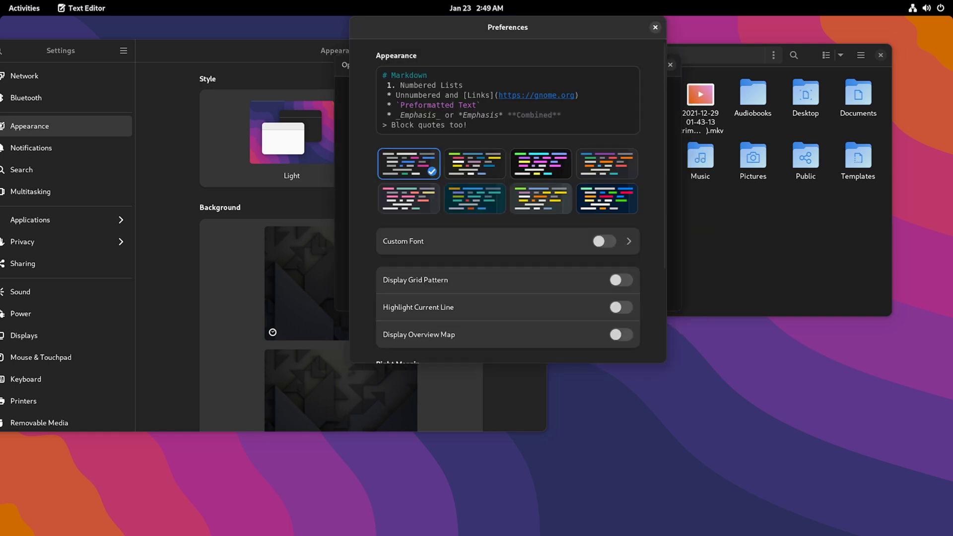
pyautogui.click(475, 199)
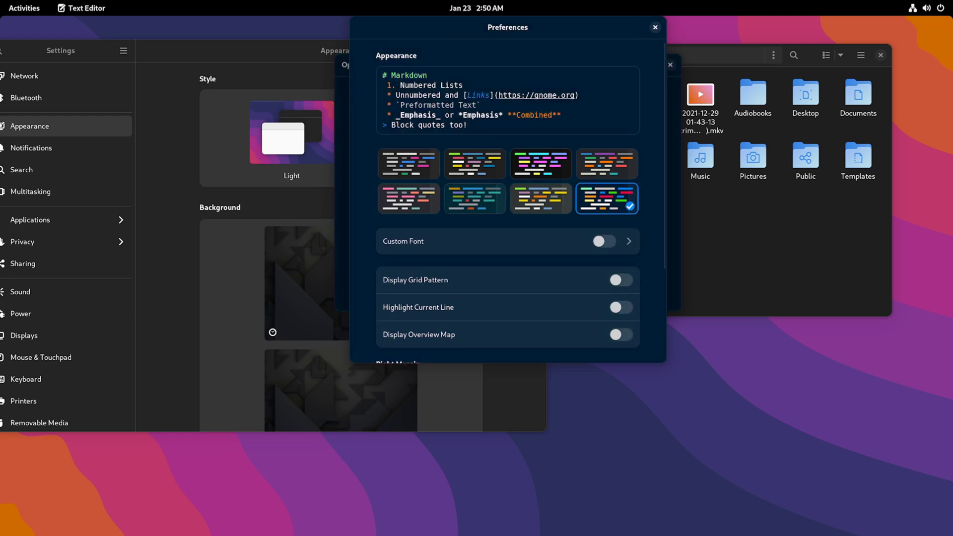
pyautogui.press('Up')
pyautogui.click(541, 164)
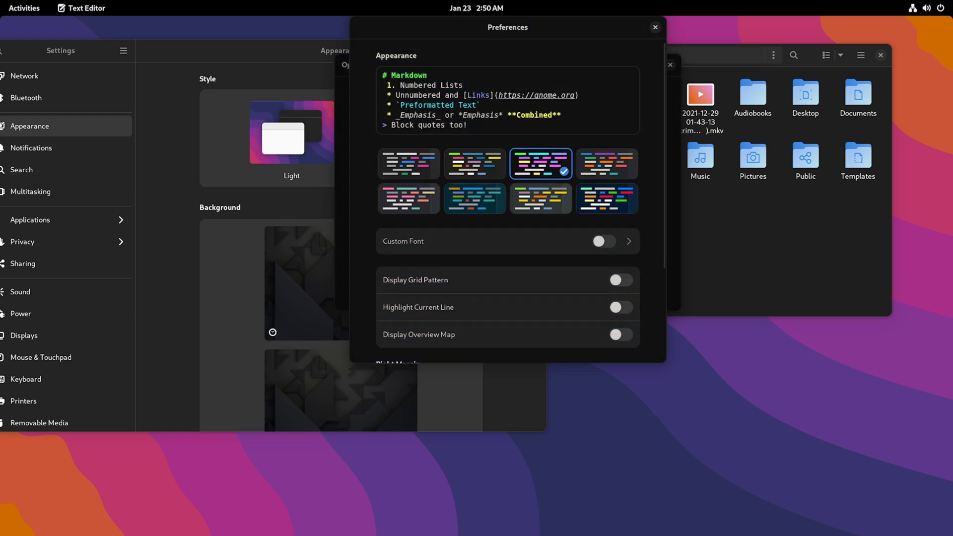
pyautogui.click(409, 163)
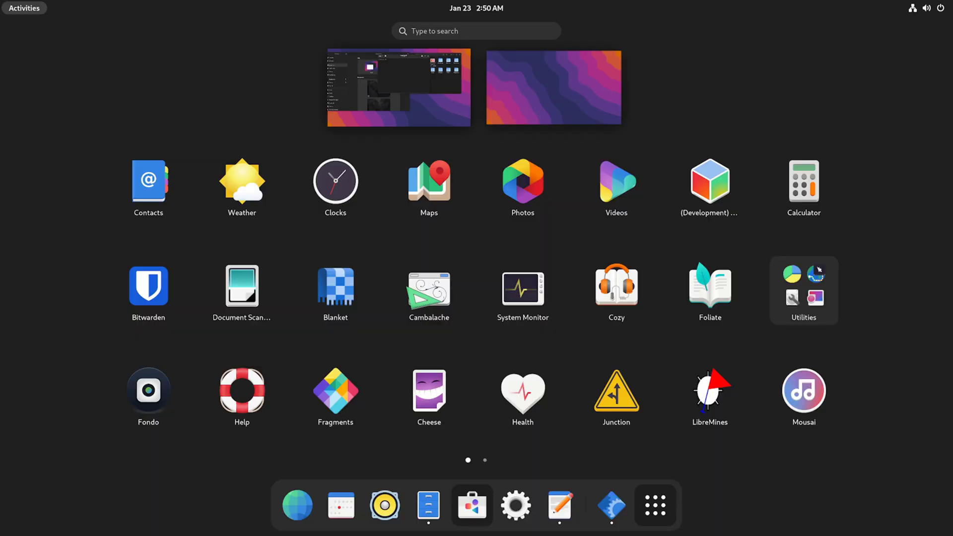
# - Switch to Software, move its window to the middle of the desktop, and look over the Explore page
pyautogui.click(472, 505)
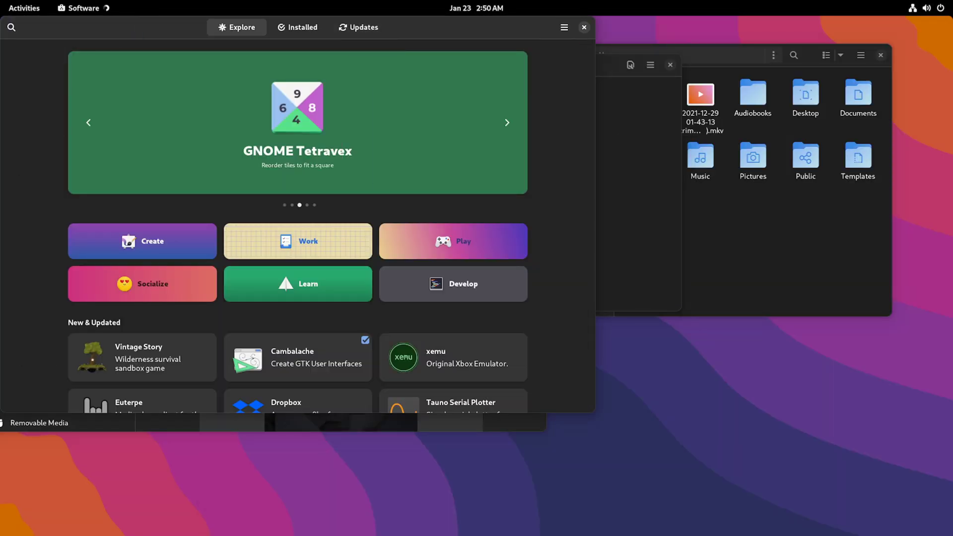
pyautogui.moveTo(157, 27); pyautogui.dragTo(269, 50)
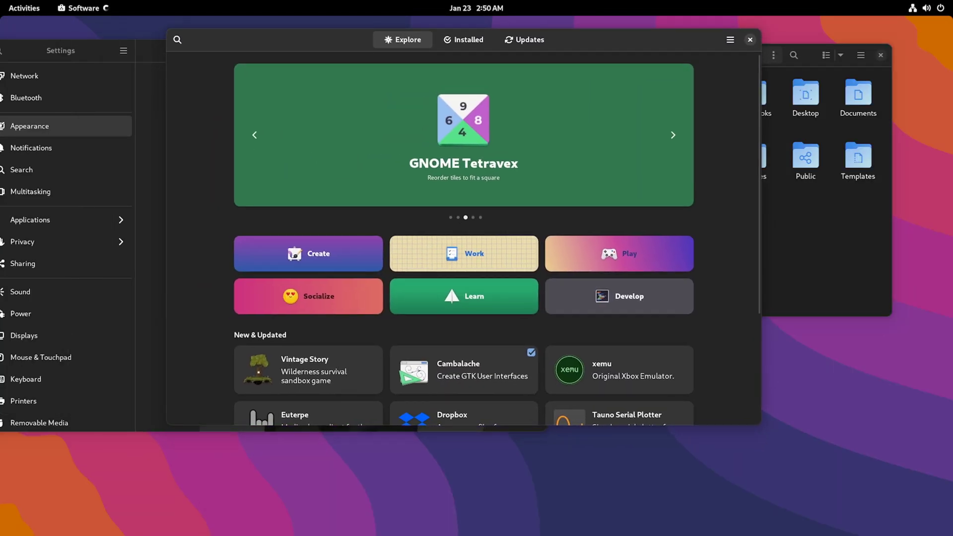
pyautogui.scroll(-4, 464, 239)
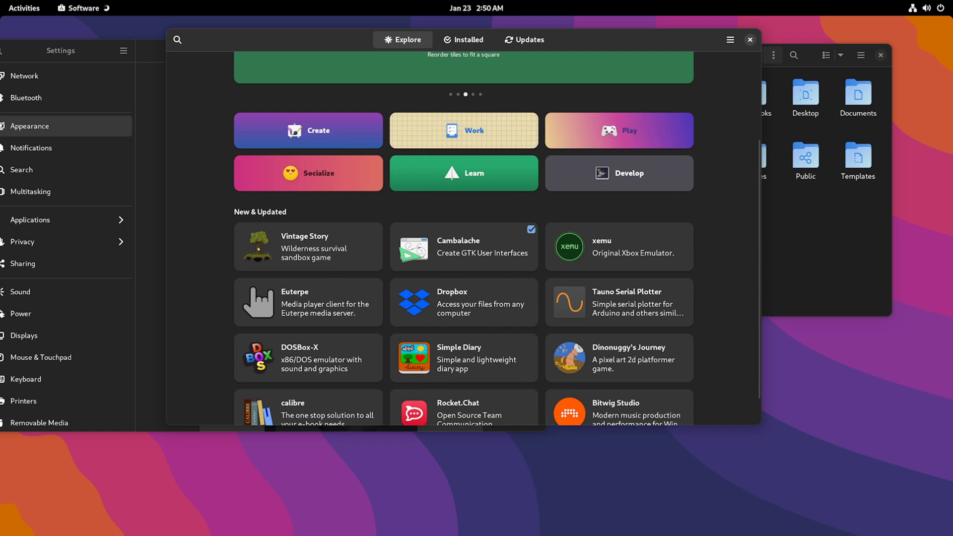
pyautogui.scroll(4, 464, 239)
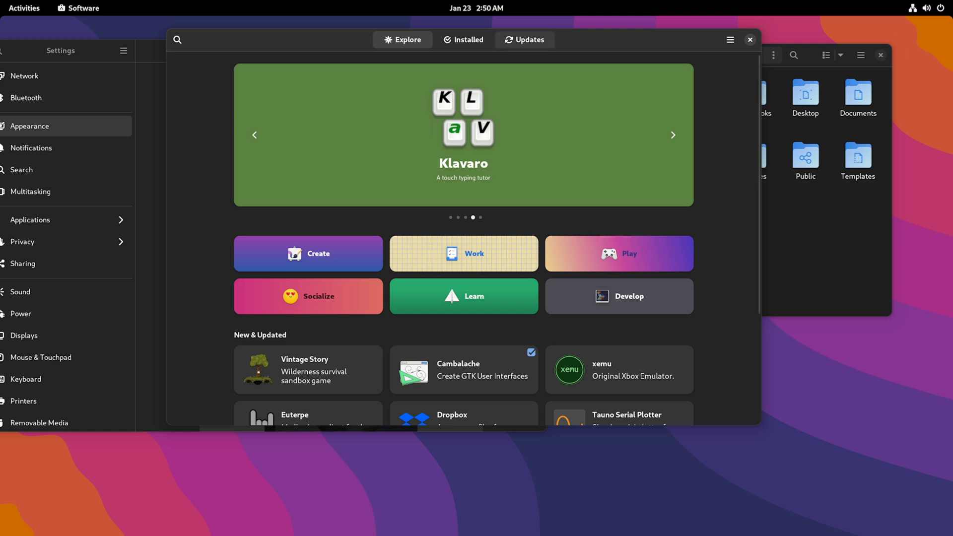
# - Open the Hashbrown app page and examine its full description, safety, version and community details
pyautogui.scroll(-5, 464, 238)
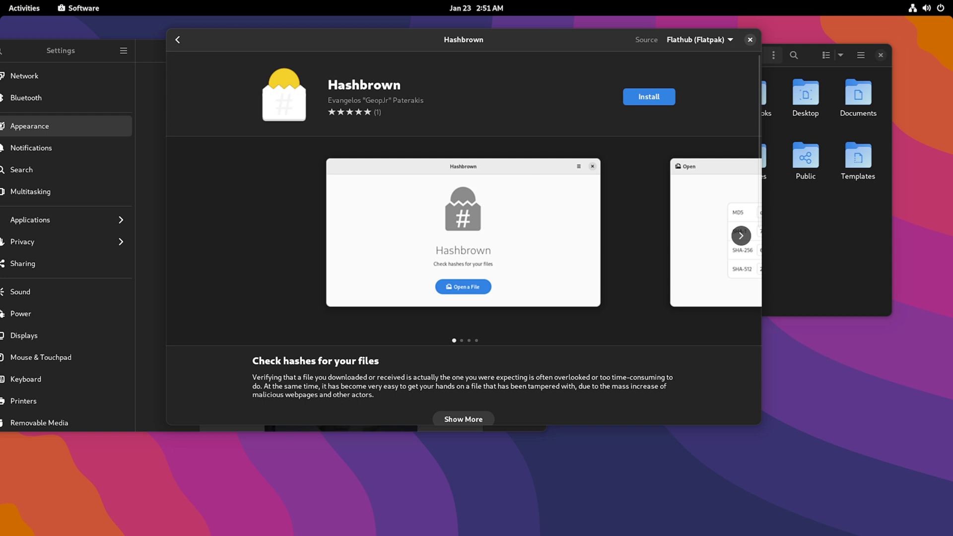
pyautogui.scroll(-5, 464, 238)
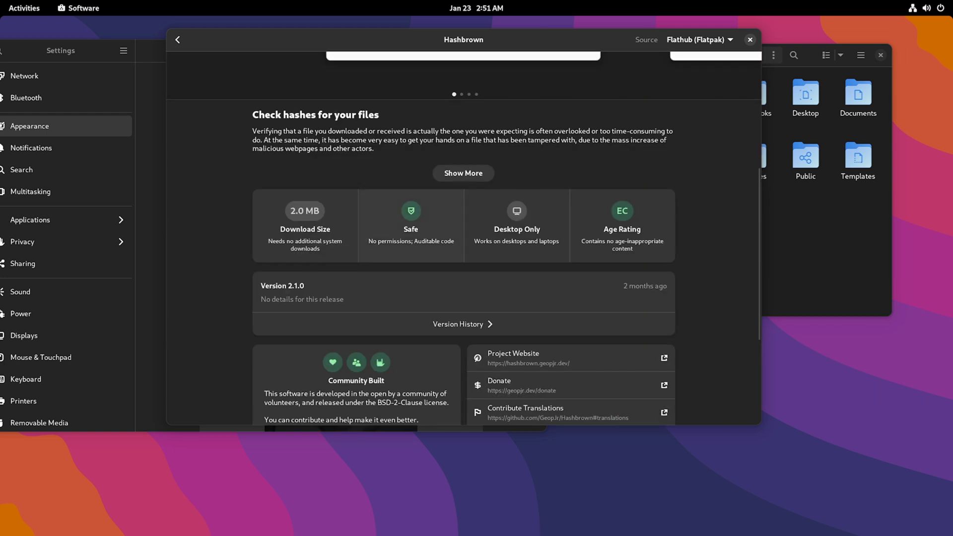
pyautogui.scroll(-2, 464, 238)
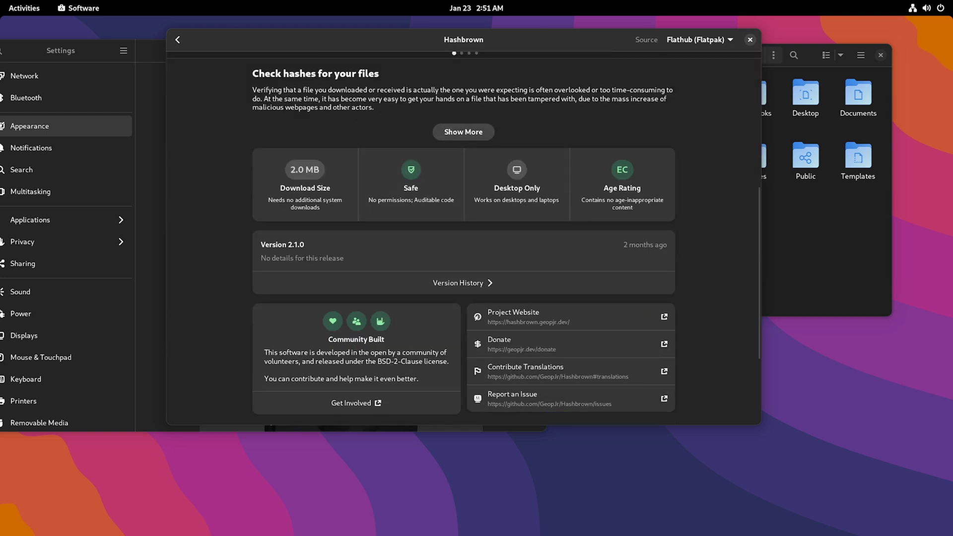
pyautogui.click(464, 132)
pyautogui.scroll(-4, 463, 132)
pyautogui.scroll(8, 464, 238)
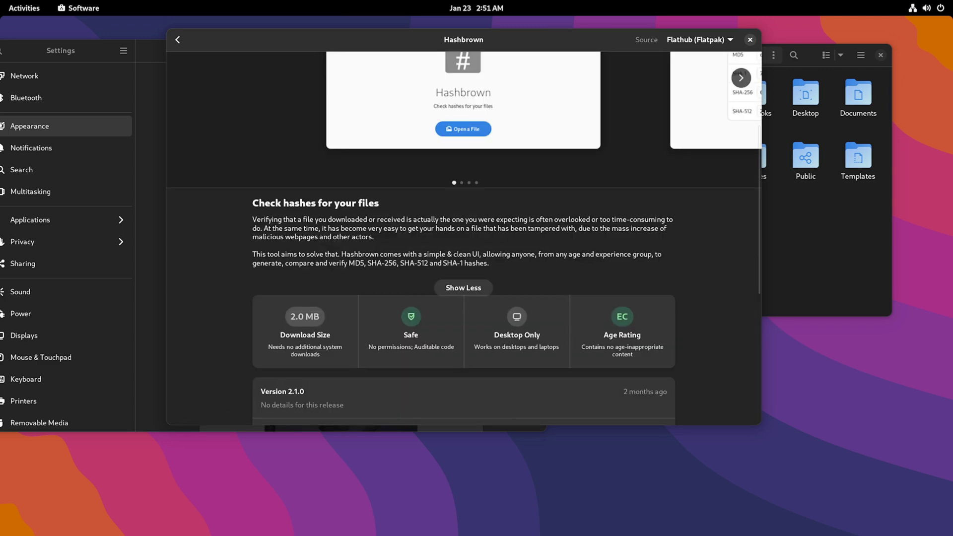
pyautogui.scroll(-6, 464, 238)
pyautogui.scroll(-4, 464, 238)
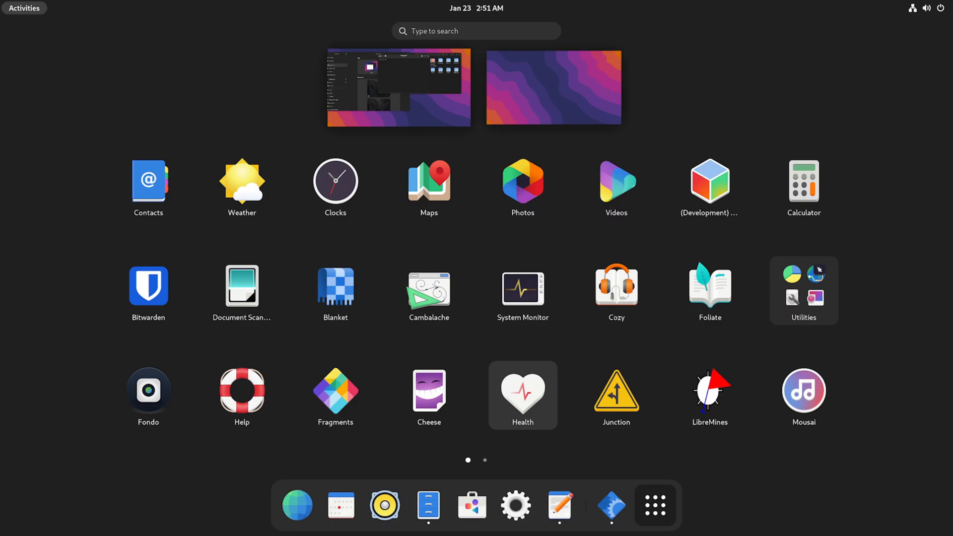
# - Launch the Health app from the application grid
pyautogui.press('Return')
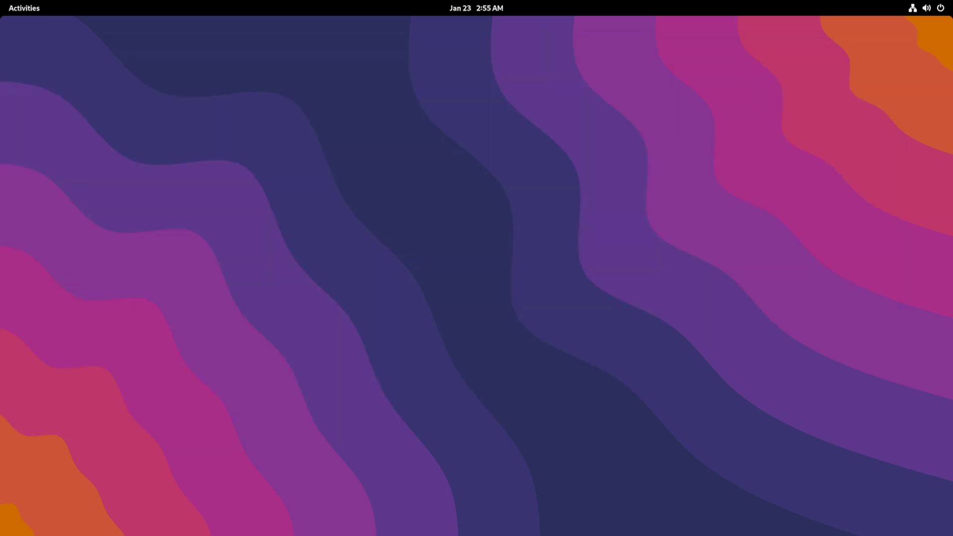
# - View the notifications and calendar, close them, and open the system menu
pyautogui.press('super+v')
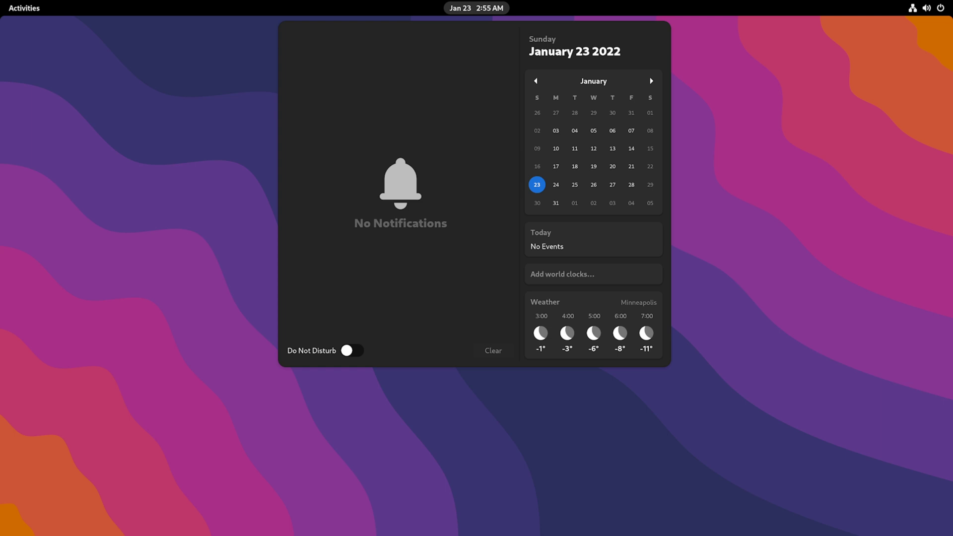
pyautogui.press('Escape')
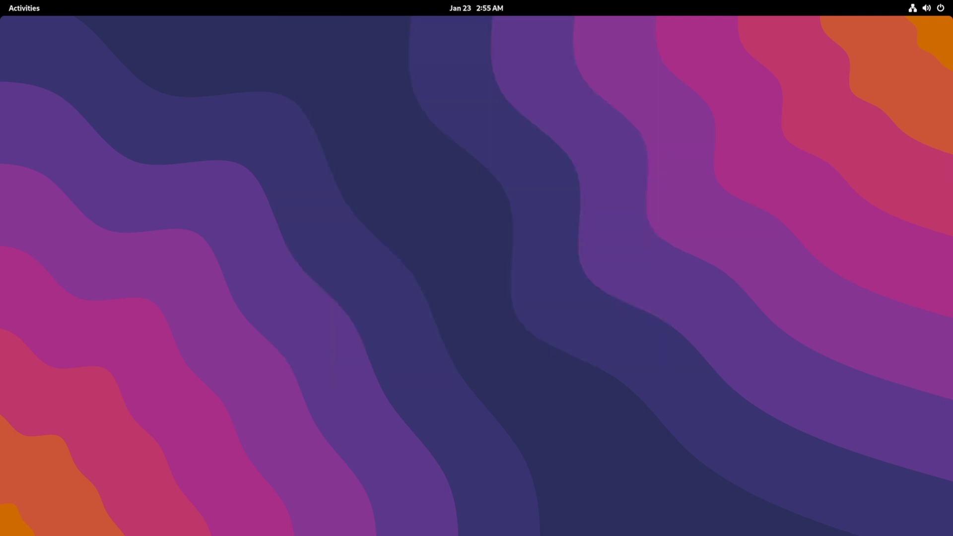
pyautogui.click(927, 7)
pyautogui.press('Up')
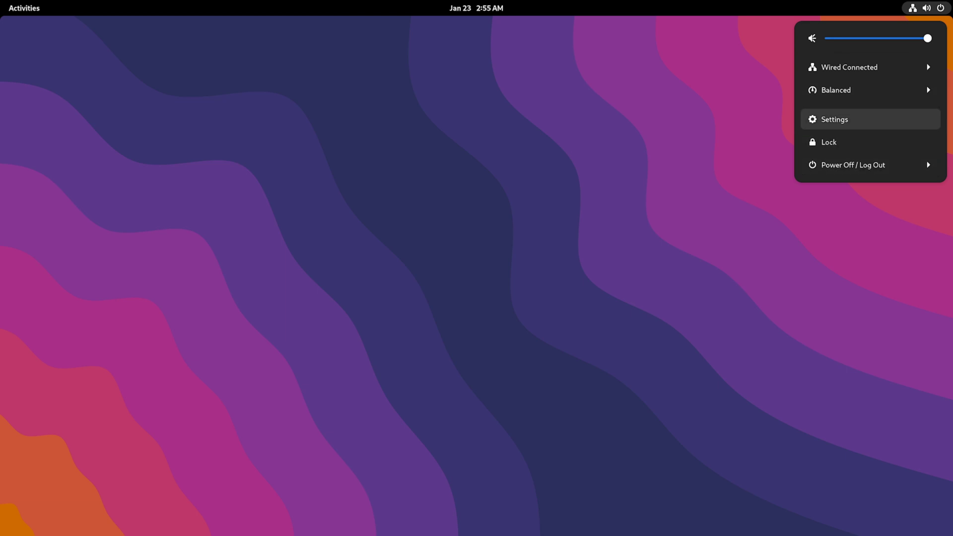
# - Move through the entries of the system menu, close it, and open the Activities overview
pyautogui.press('Down')
pyautogui.press('Up')
pyautogui.press('Up')
pyautogui.press('super')
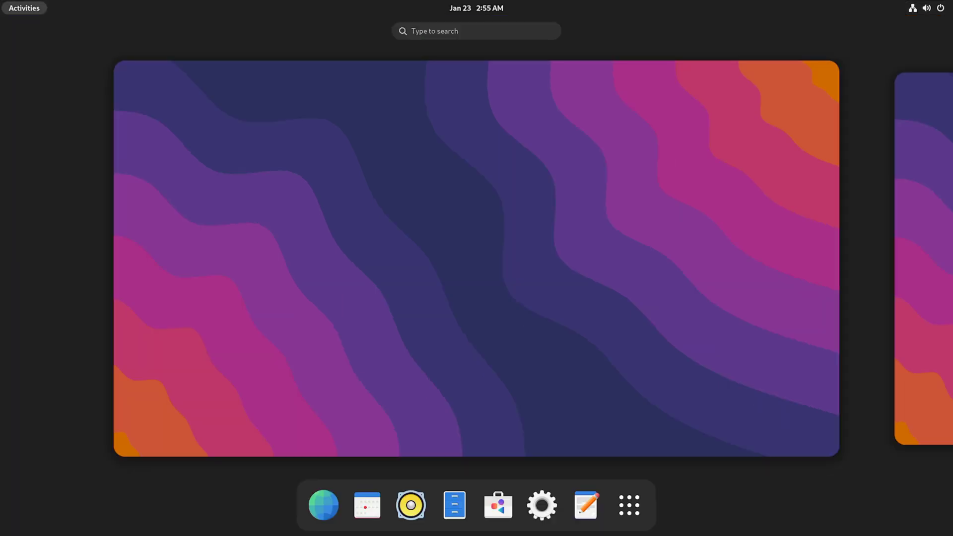
# - Look through both pages of the application grid and launch Maps
pyautogui.click(629, 505)
pyautogui.scroll(-1, 523, 291)
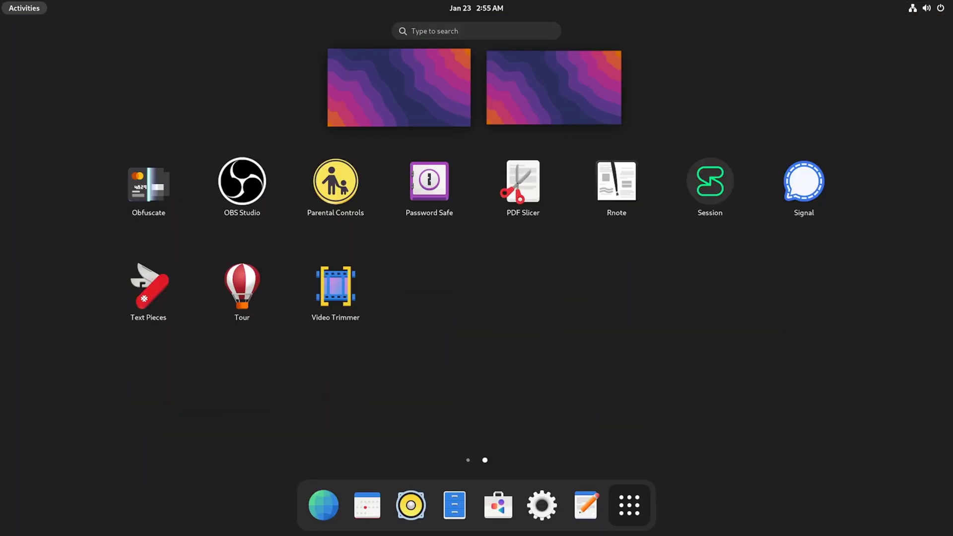
pyautogui.scroll(1, 523, 291)
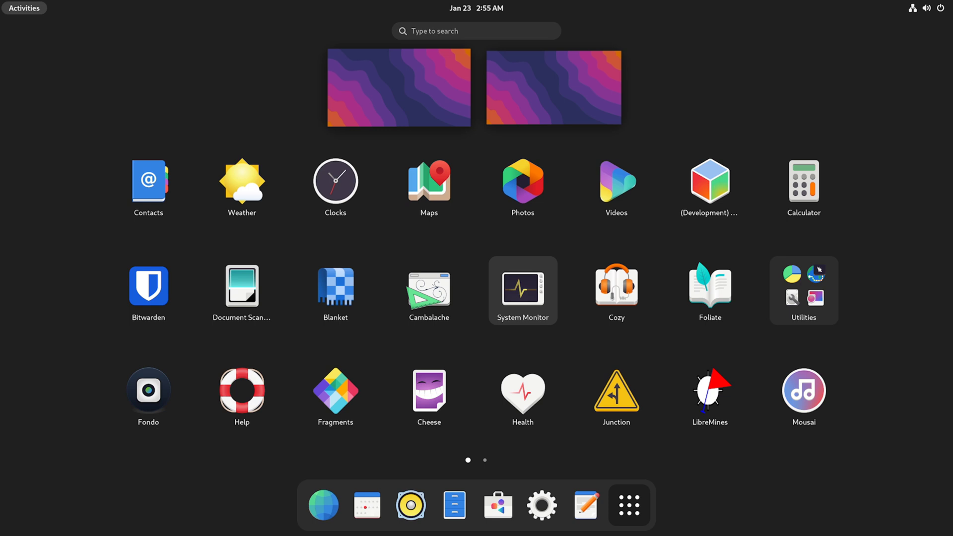
pyautogui.press('Up')
pyautogui.press('Left')
pyautogui.press('Return')
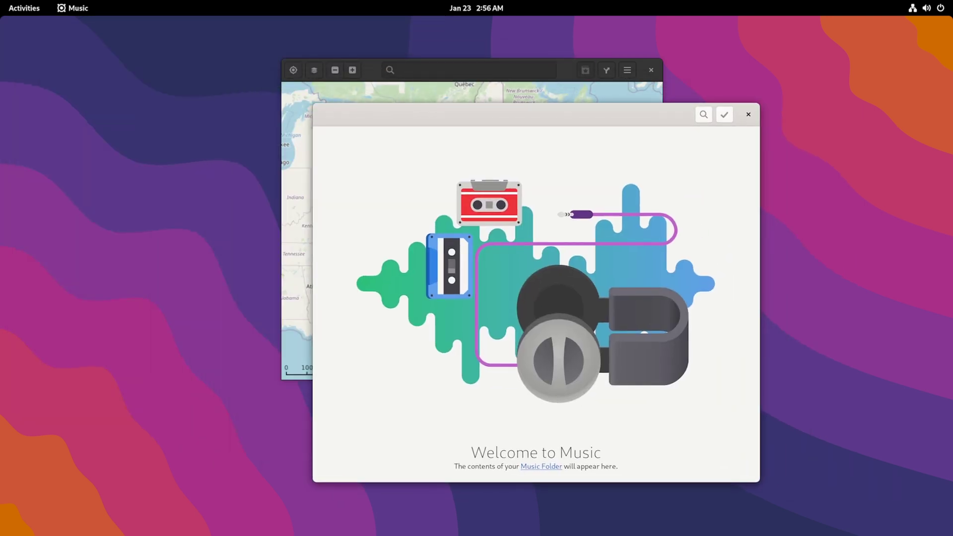
# - Show the open Maps and Music windows in the Activities overview and launch Files
pyautogui.click(24, 8)
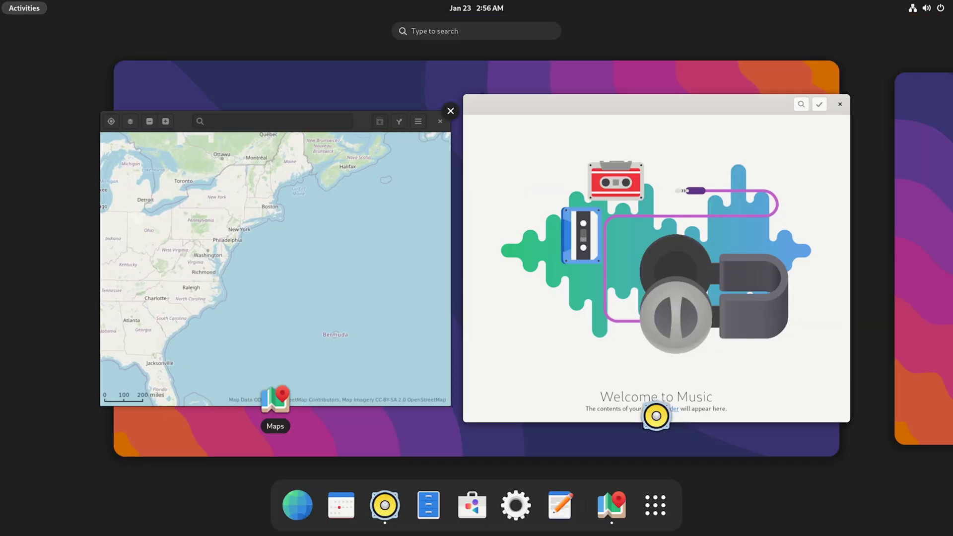
pyautogui.click(428, 505)
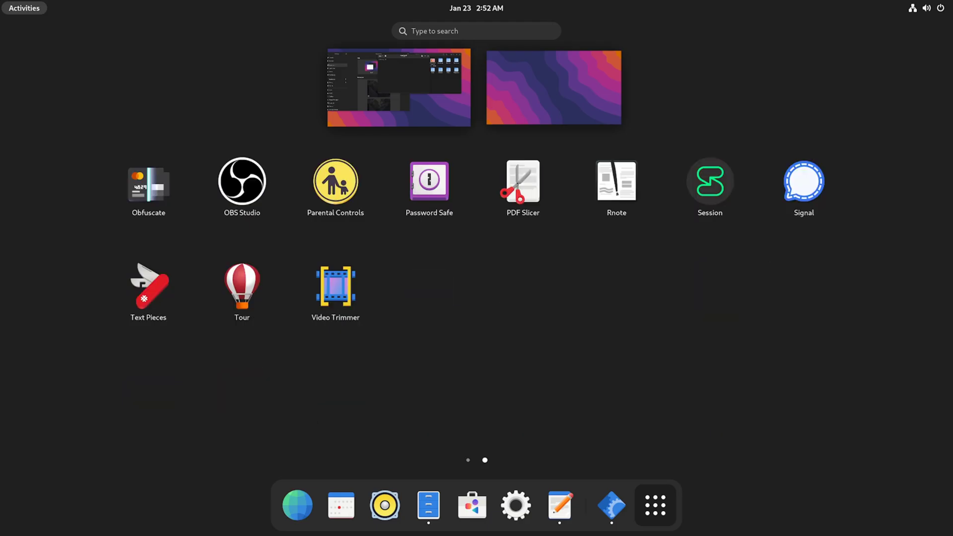
# - Launch Rnote from the application grid and draw one looping black freehand stroke across the upper part of the blank page
pyautogui.click(617, 187)
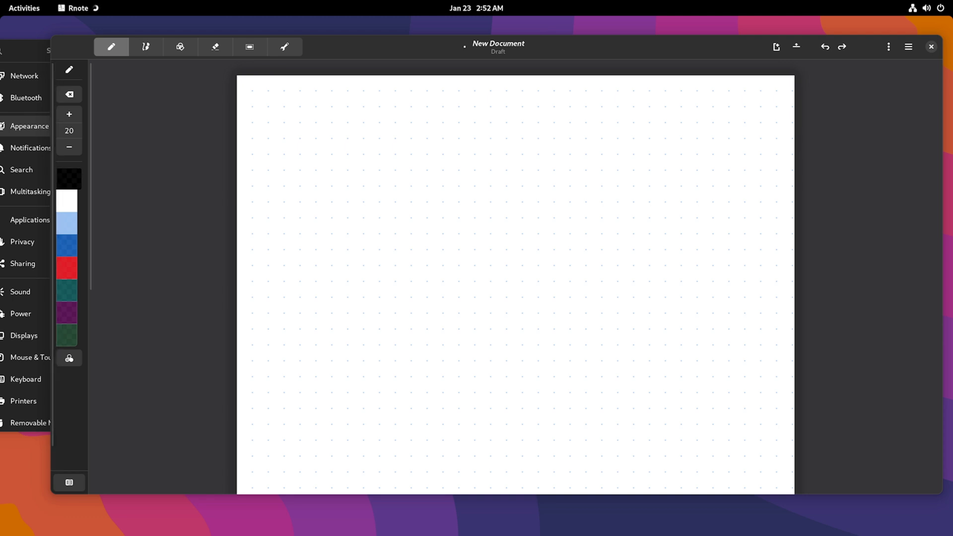
pyautogui.moveTo(399, 174)
pyautogui.mouseDown()
pyautogui.moveTo(427, 236)
pyautogui.moveTo(599, 256)
pyautogui.moveTo(575, 198)
pyautogui.mouseUp()
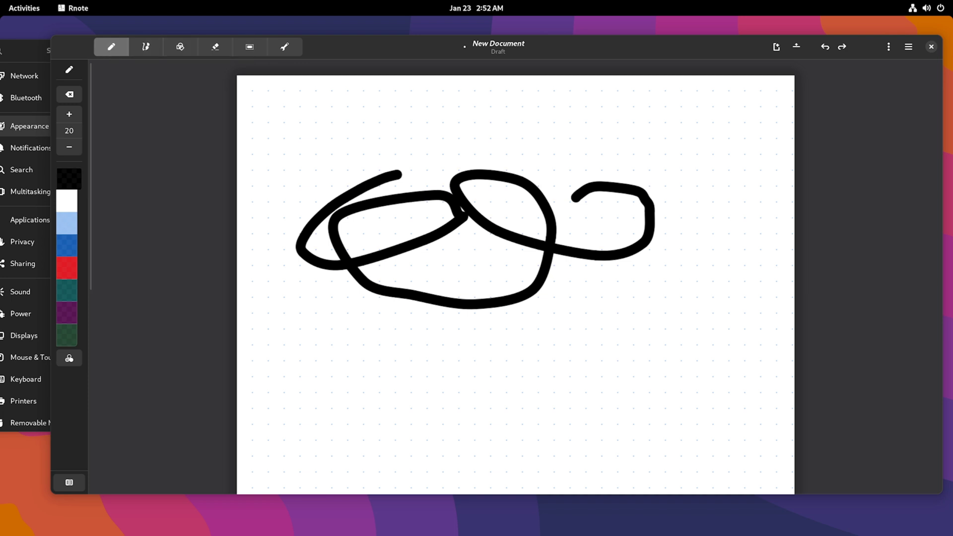
# - Maximize the Rnote window and set the application to its dark style
pyautogui.press('super+Up')
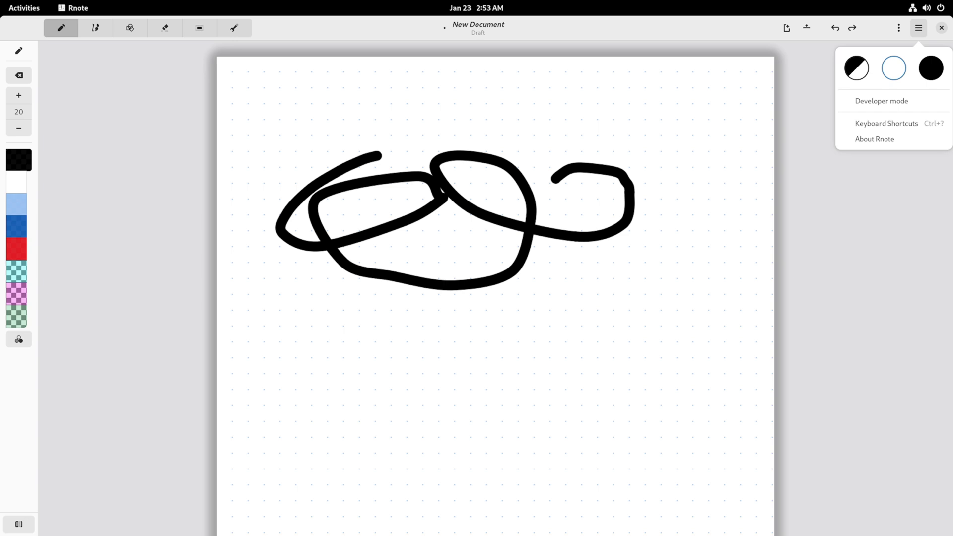
pyautogui.click(931, 68)
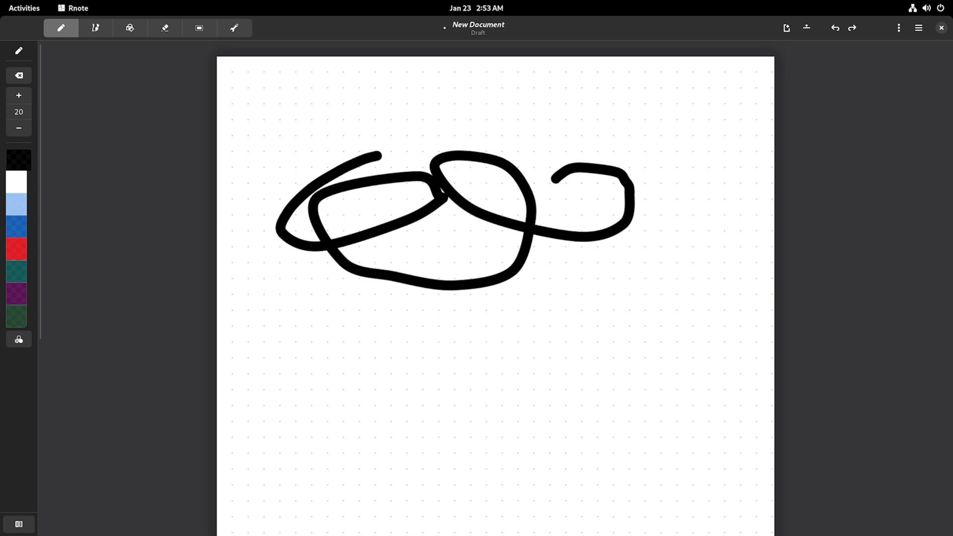
# - Restore the Rnote window to a floating window lower on the desktop and quit the application without saving the drawing
pyautogui.moveTo(477, 28); pyautogui.dragTo(479, 55)
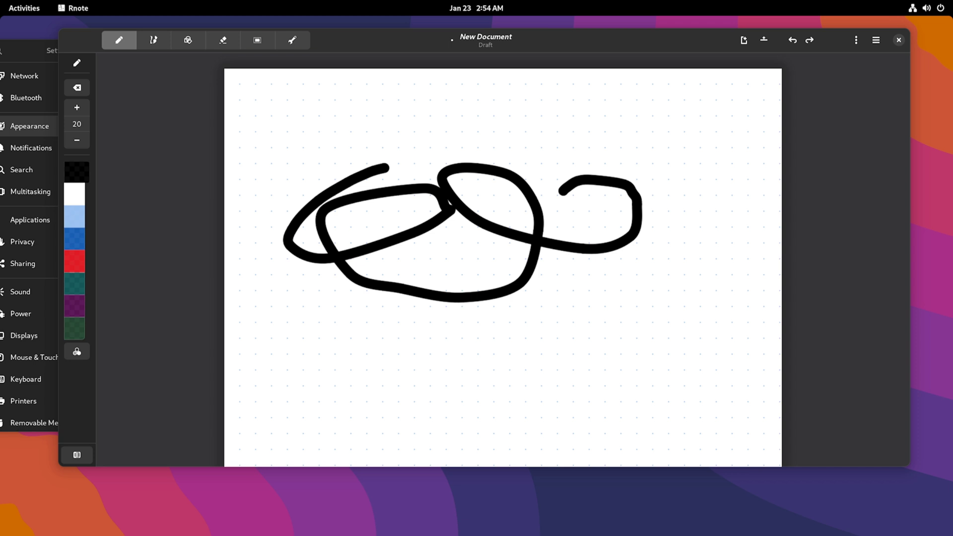
pyautogui.moveTo(486, 40); pyautogui.dragTo(474, 72)
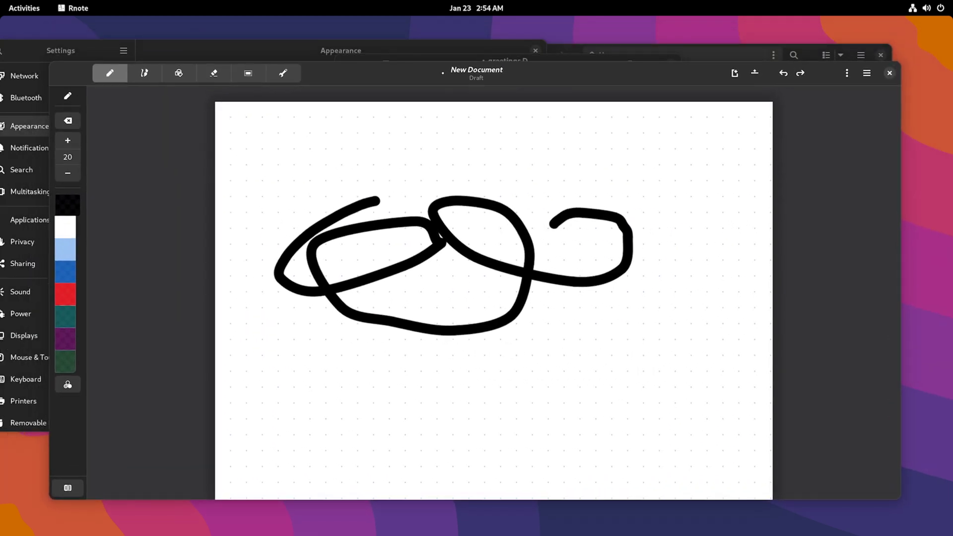
pyautogui.click(890, 73)
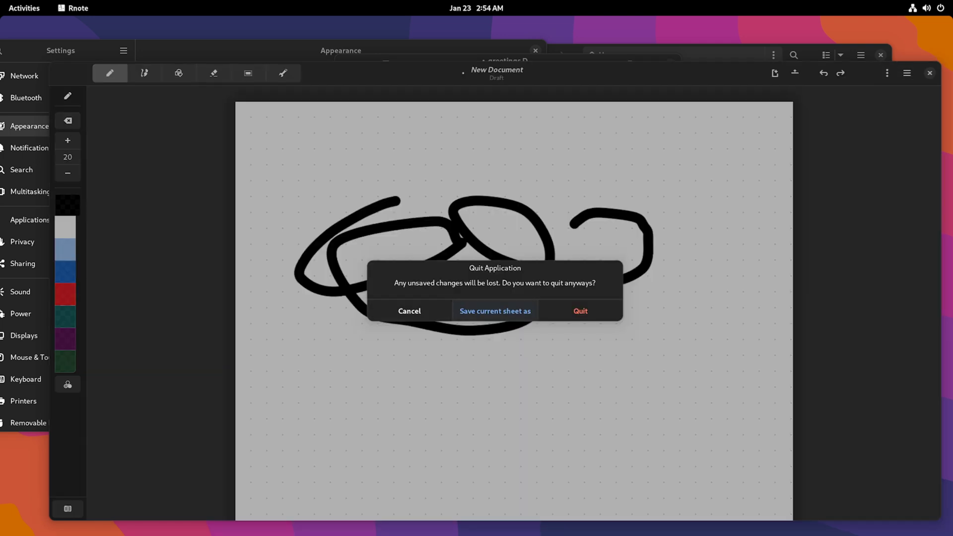
pyautogui.click(581, 311)
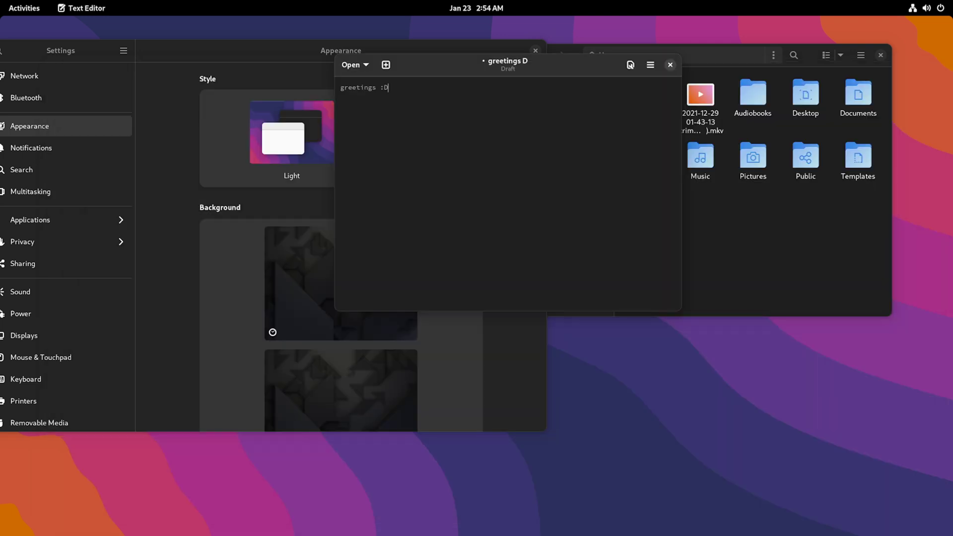